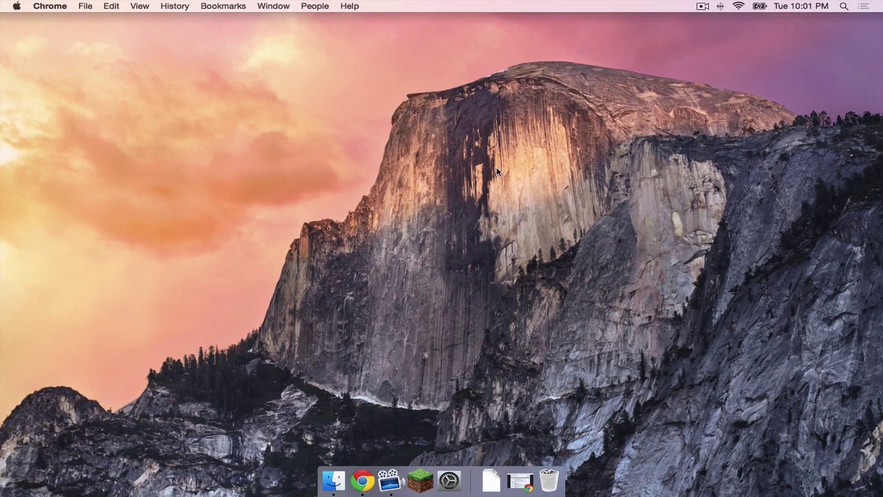
Step: Bring back the Shaders Mod forum thread and scroll to the For Minecraft 1.8 heading
left_click(520, 481)
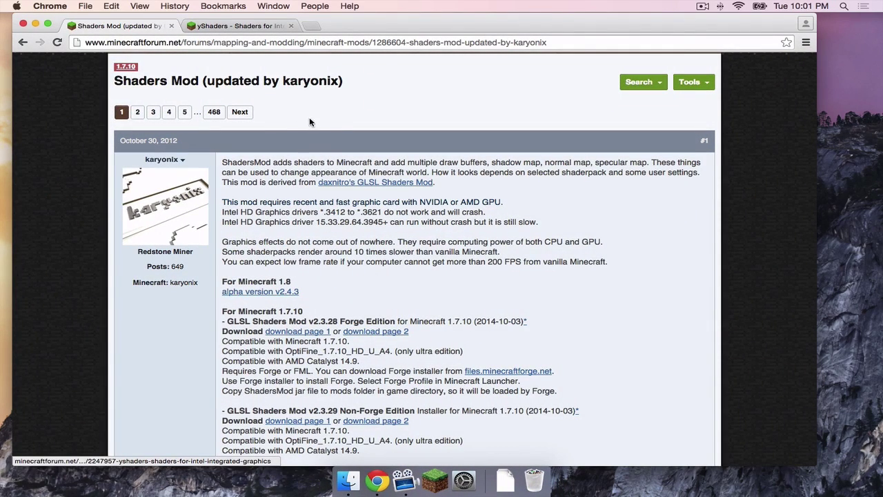
left_click_drag(115, 84, 313, 82)
scroll(529, 149, "down", 2)
scroll(528, 149, "down", 3)
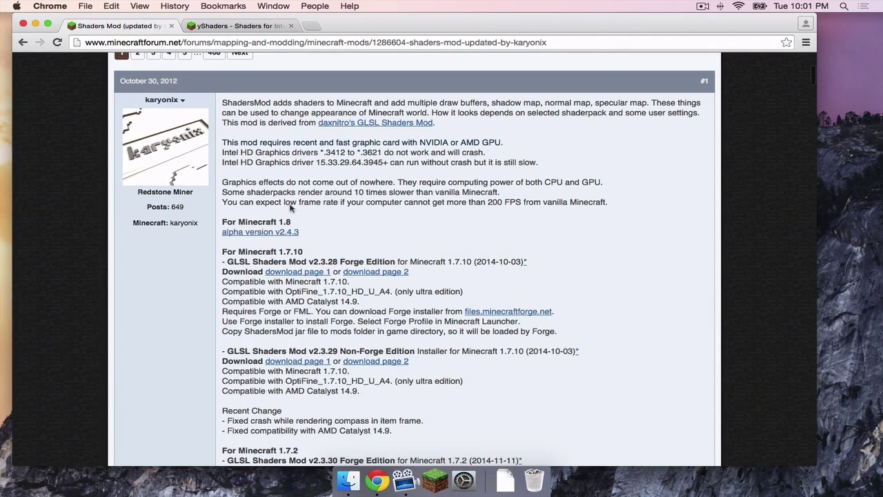
left_click_drag(222, 200, 293, 200)
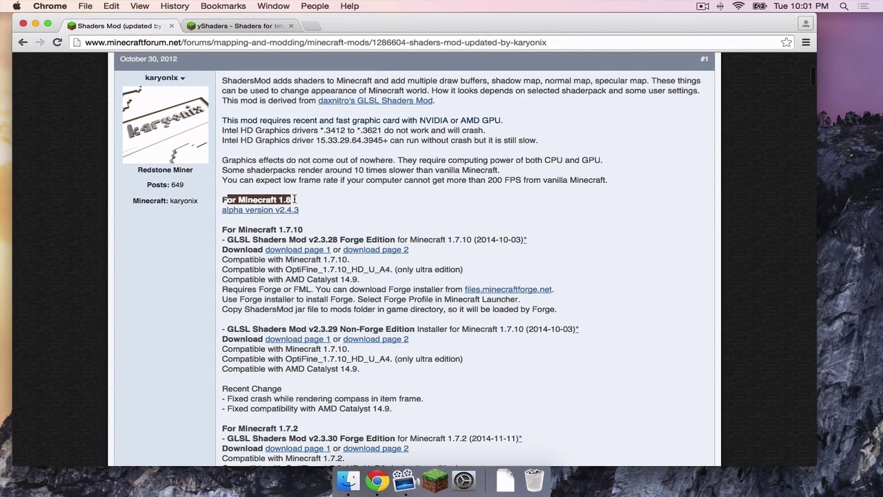
left_click(238, 207)
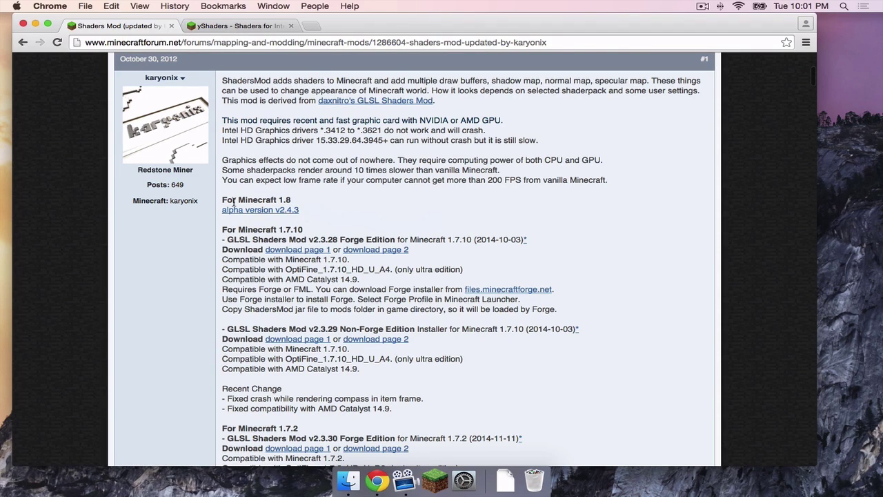
left_click_drag(222, 200, 290, 201)
left_click(338, 209)
Step: Open the alpha version v2.4.3 post, read its incompatibility and requirement notes, then minimize Chrome
left_click(250, 210)
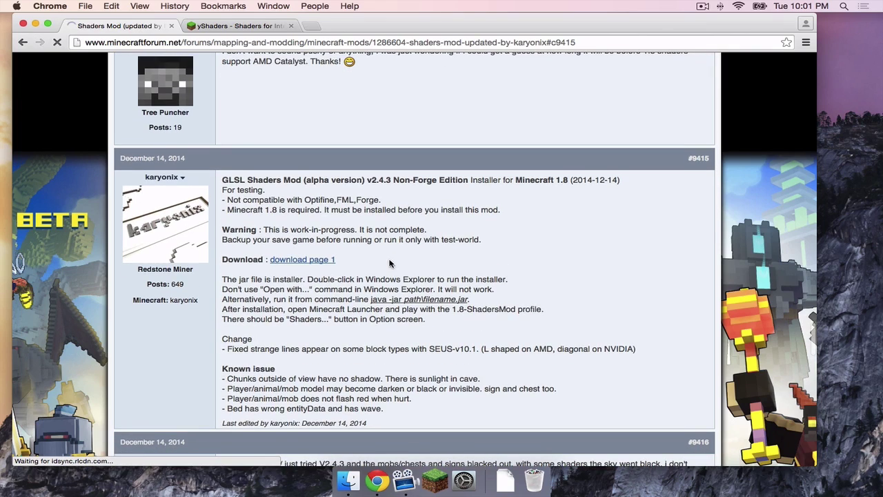
left_click_drag(227, 200, 378, 204)
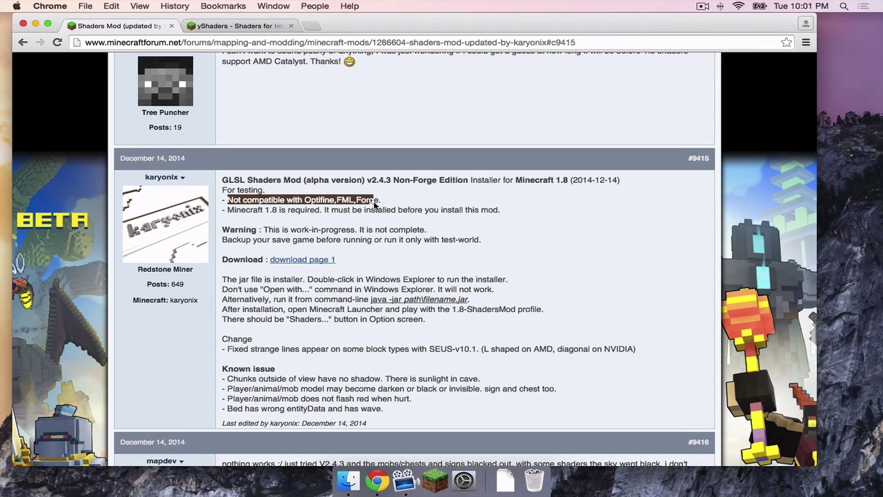
left_click(378, 205)
left_click_drag(234, 210, 435, 217)
left_click(434, 213)
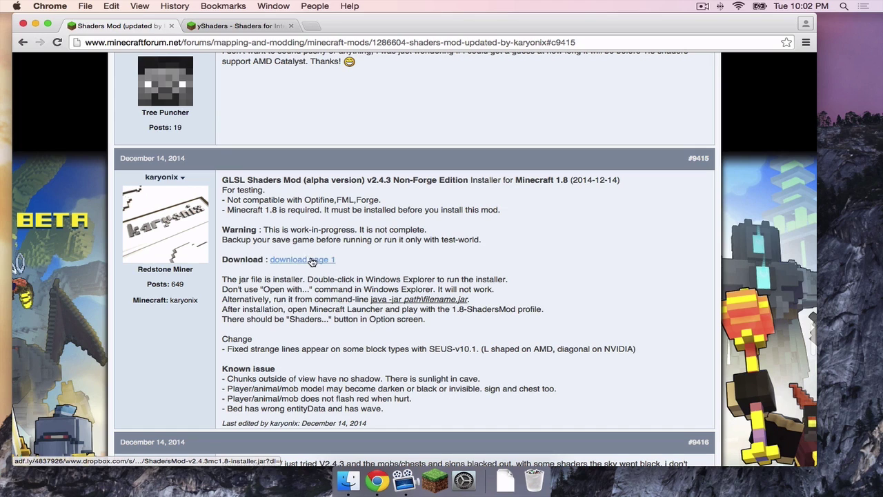
key("super+m")
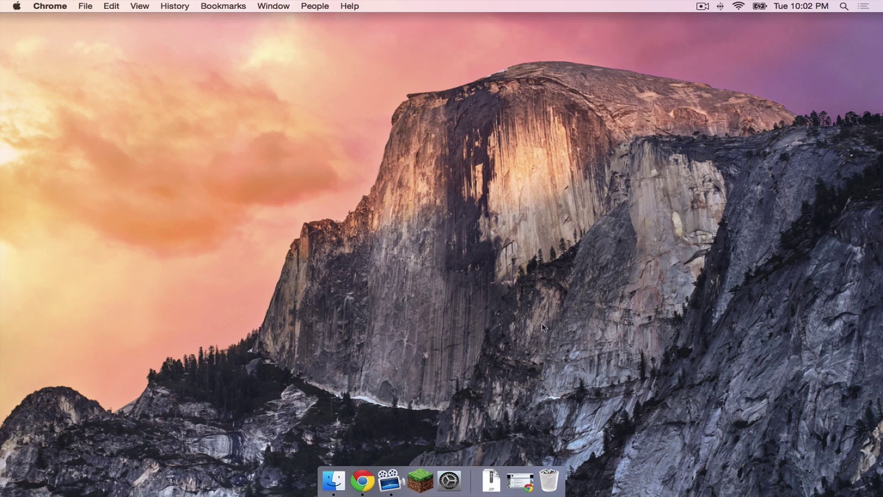
Step: Move the downloaded ShadersMod installer jar from Downloads onto the desktop
left_click(500, 478)
left_click_drag(492, 403, 809, 85)
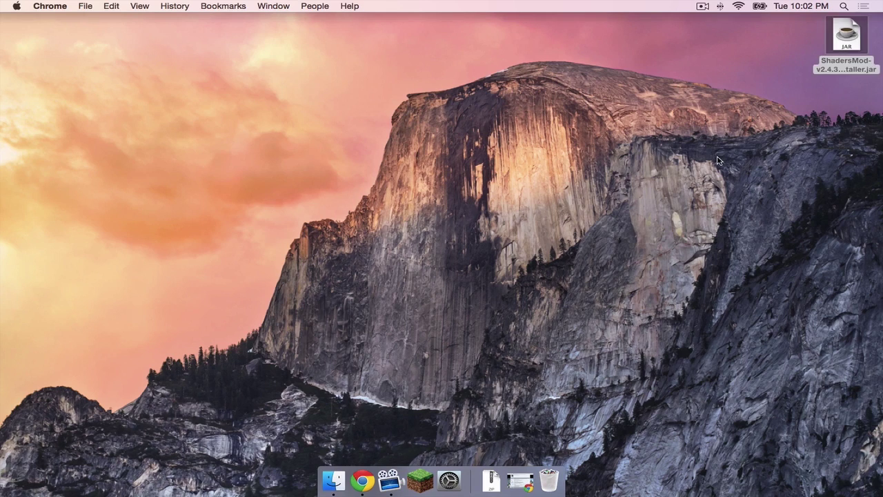
left_click(657, 140)
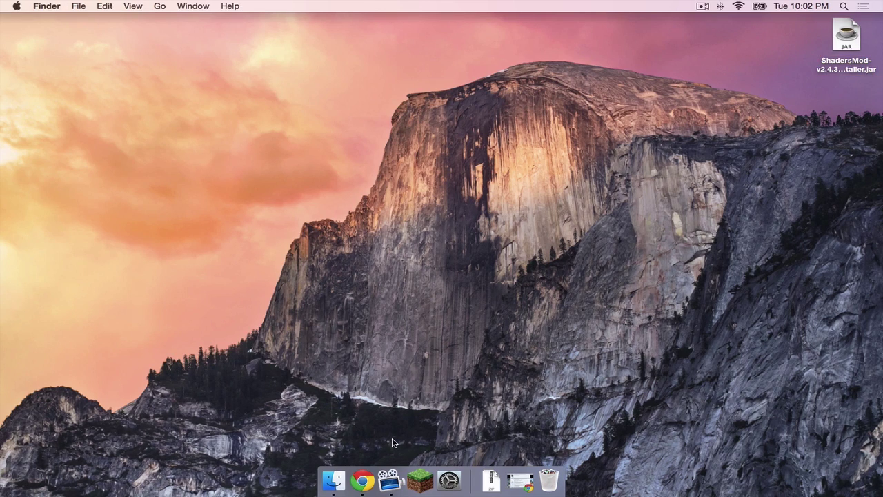
Step: Create and save a Minecraft Launcher profile named 1.8 using release 1.8
left_click(420, 480)
left_click(218, 414)
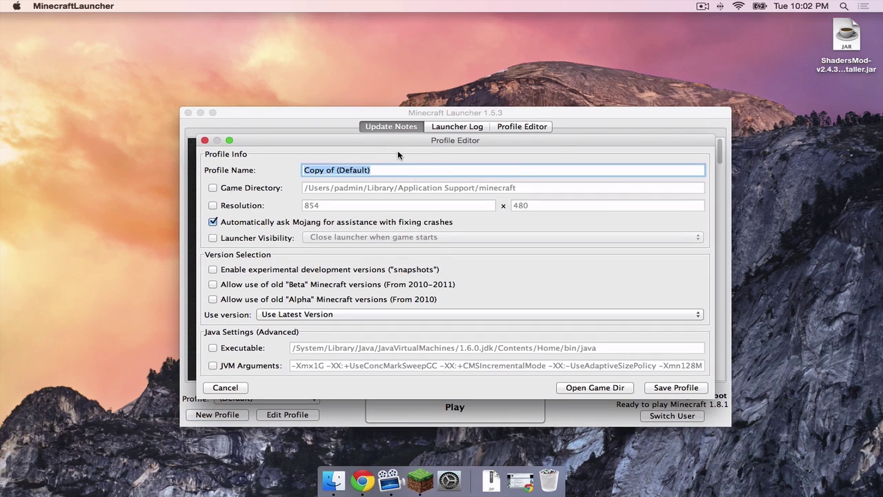
type("1.8")
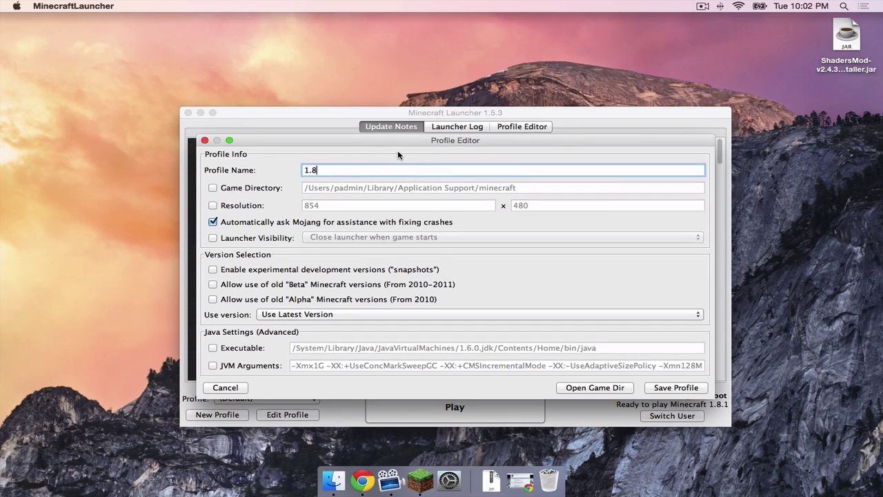
left_click(293, 316)
left_click(293, 349)
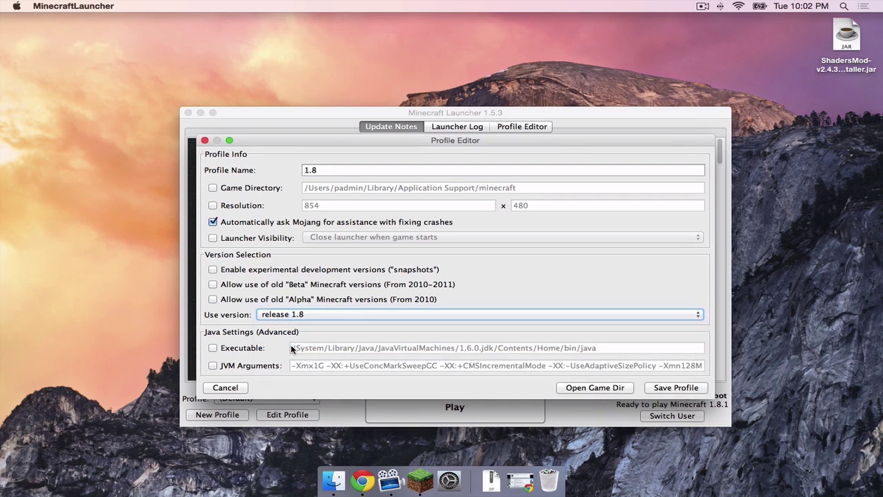
left_click(668, 388)
Step: Select the 1.8 profile, launch the game once, and quit it
left_click(261, 399)
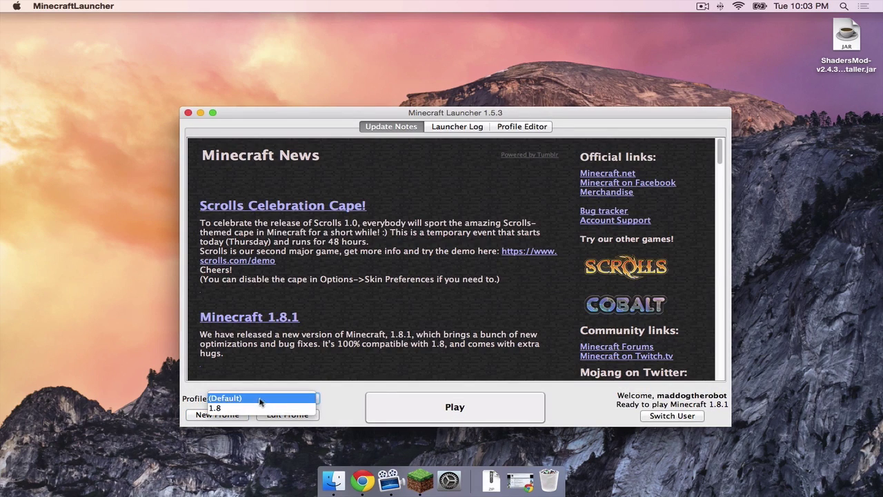
left_click(253, 407)
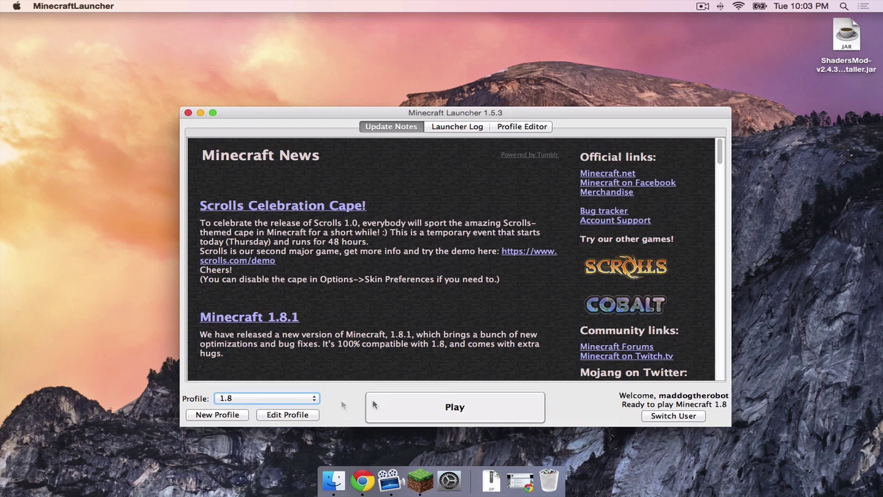
left_click(425, 404)
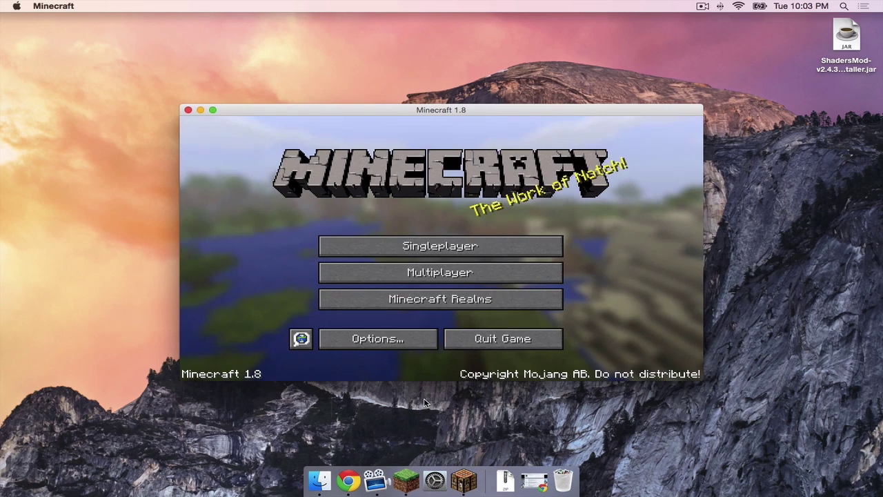
left_click(509, 340)
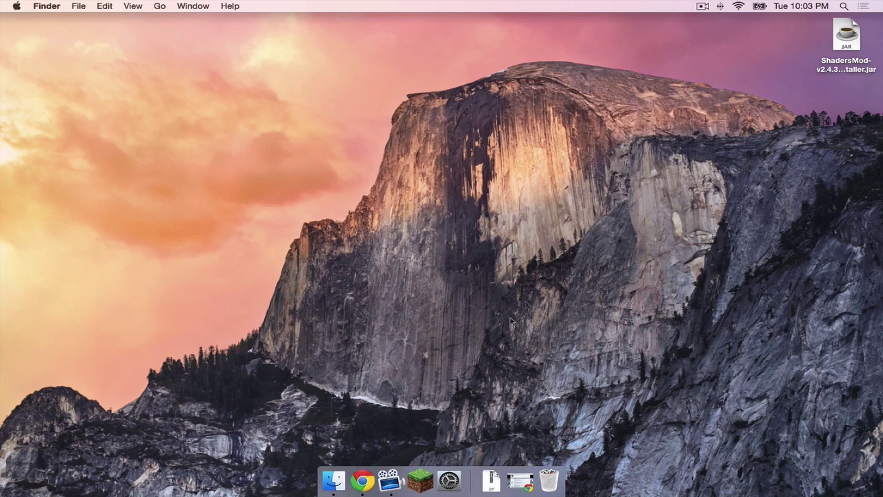
Step: Run the ShadersMod 2.4.3 installer jar, confirm installing into the minecraft folder, and accept the licence and result notices
double_click(856, 43)
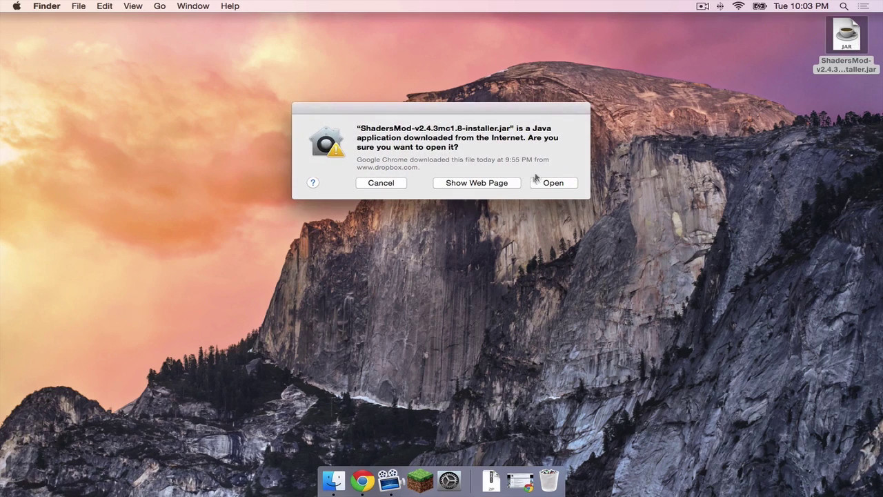
left_click(554, 184)
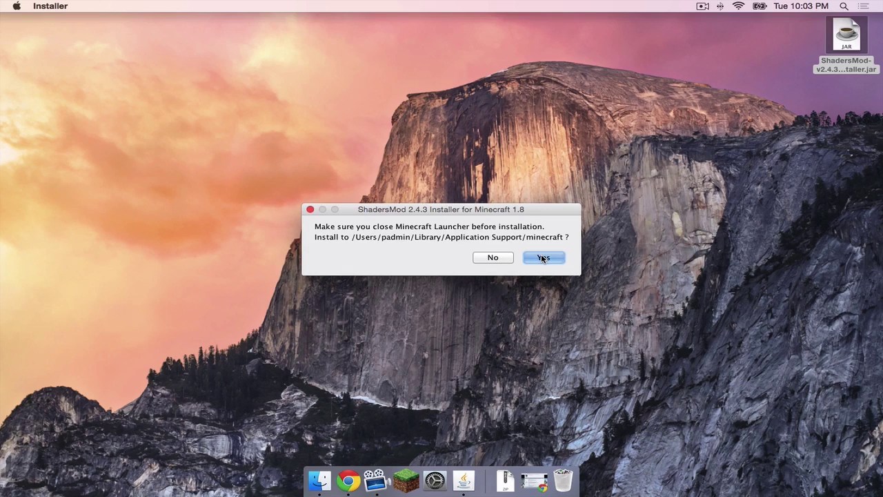
left_click(543, 258)
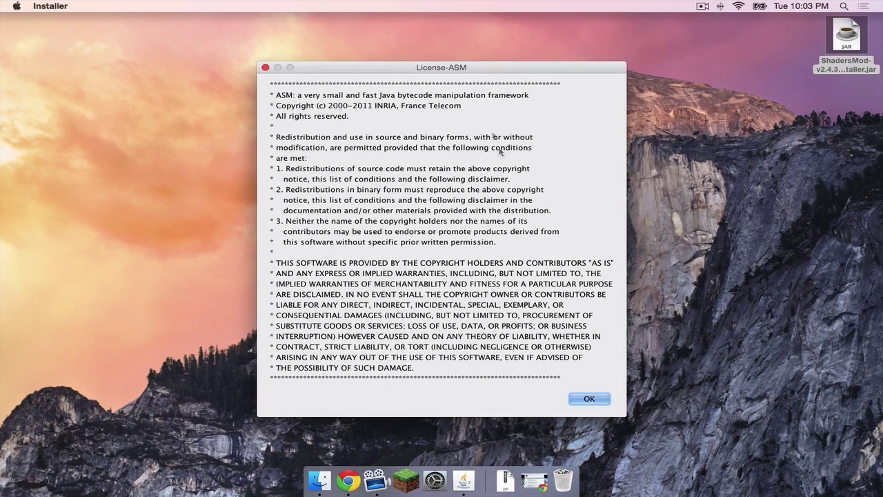
left_click(588, 400)
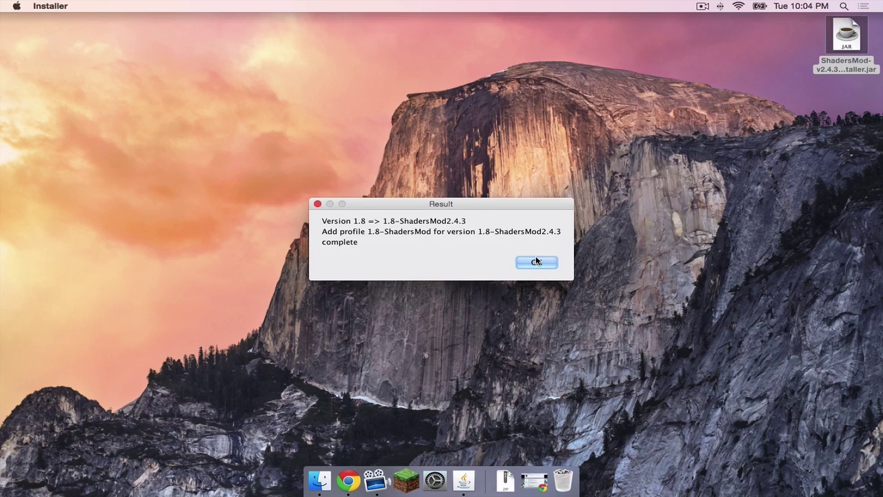
left_click(537, 262)
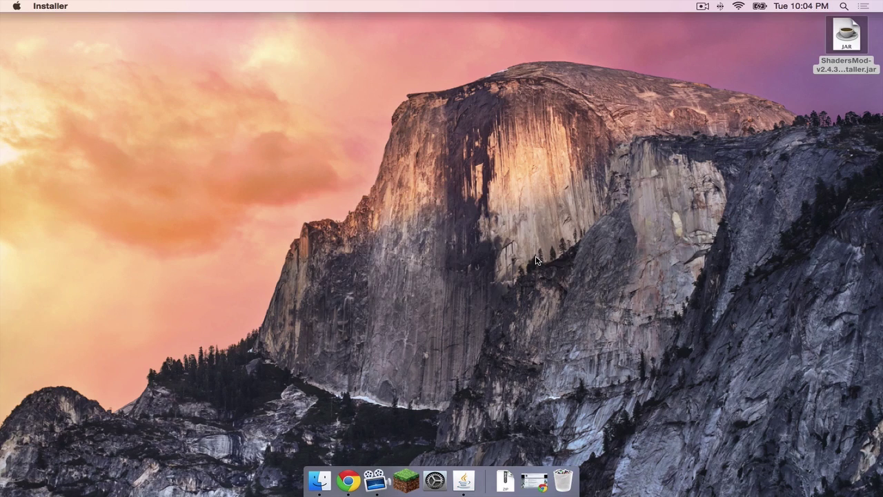
Step: Launch Minecraft with the 1.8-ShadersMod profile and open the game's Options
left_click(420, 480)
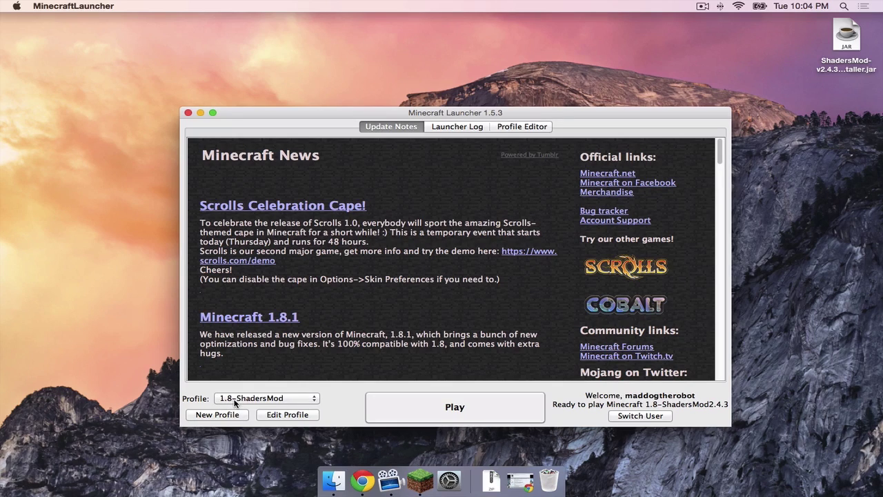
left_click(484, 402)
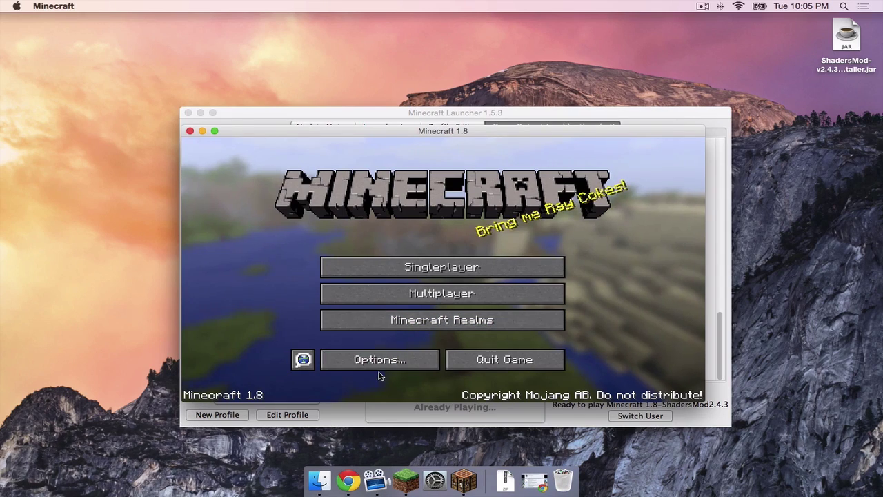
left_click(390, 359)
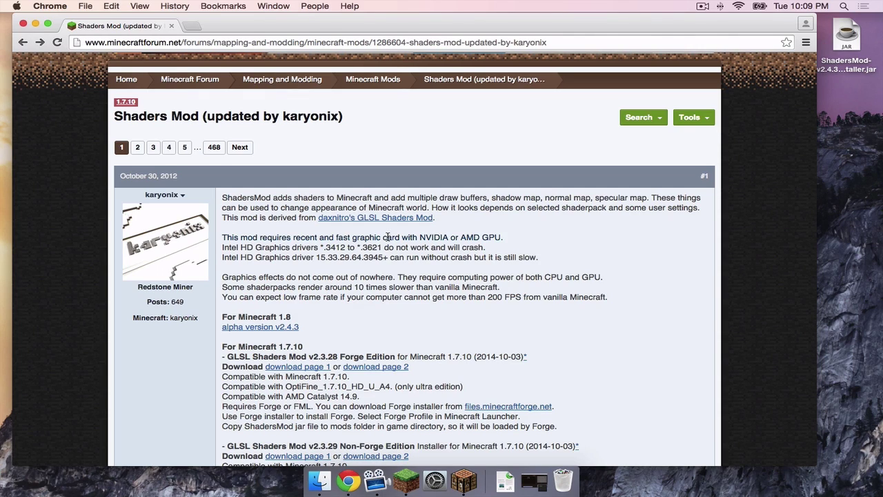
Step: Scroll to the Shaderpacks list, open Sildur's topic, and download Vibrant shaders 1.053 Lite
scroll(388, 236, "down", 10)
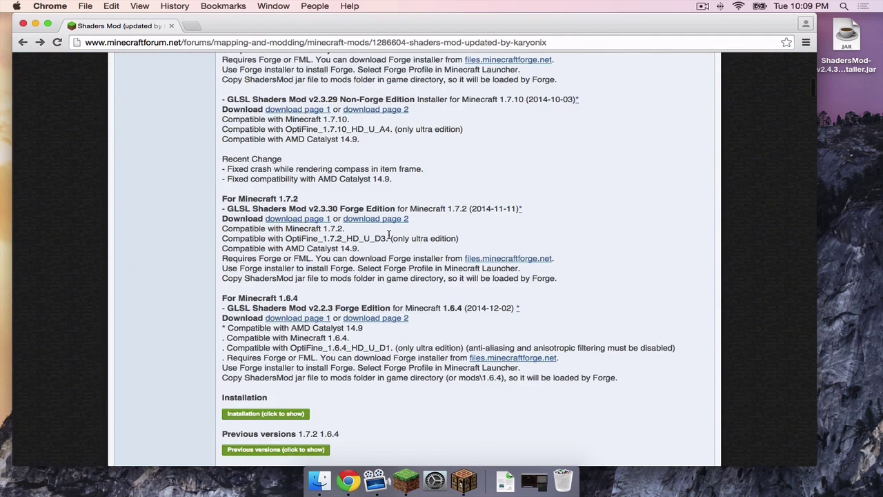
scroll(389, 236, "down", 10)
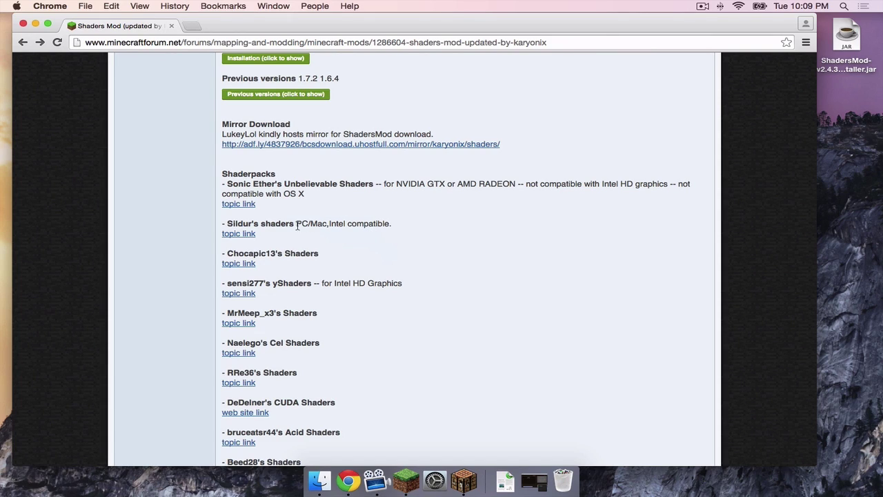
left_click(250, 235)
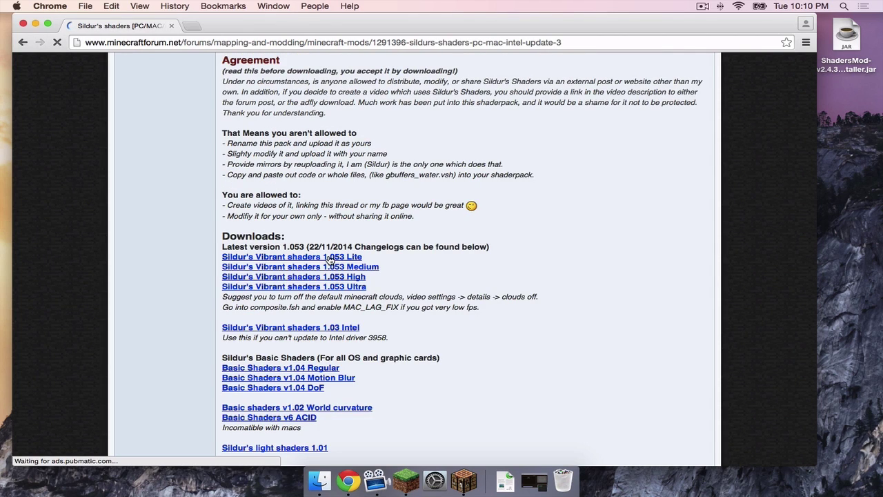
left_click(307, 258)
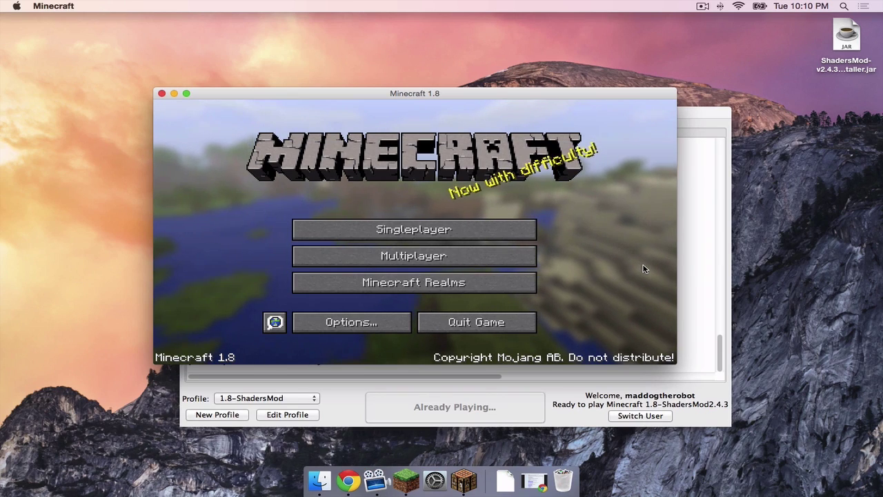
Step: Open Minecraft's shaderpacks folder from Options > Shaders
left_click(351, 322)
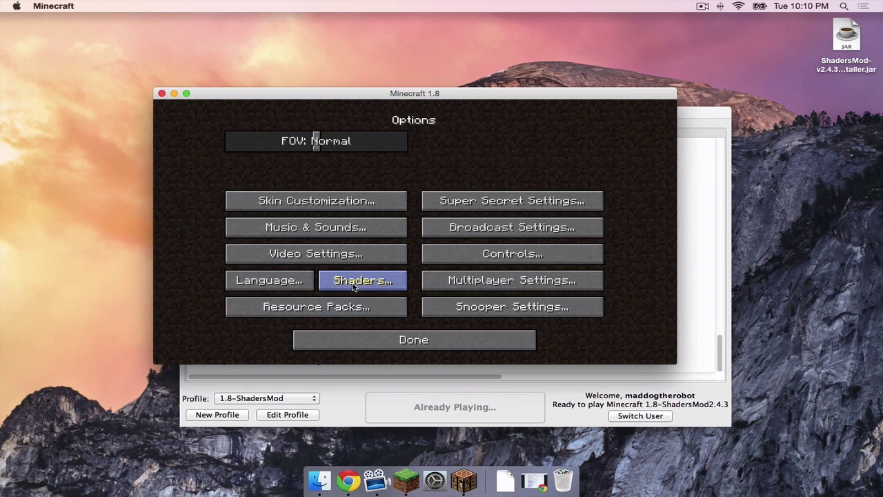
left_click(354, 284)
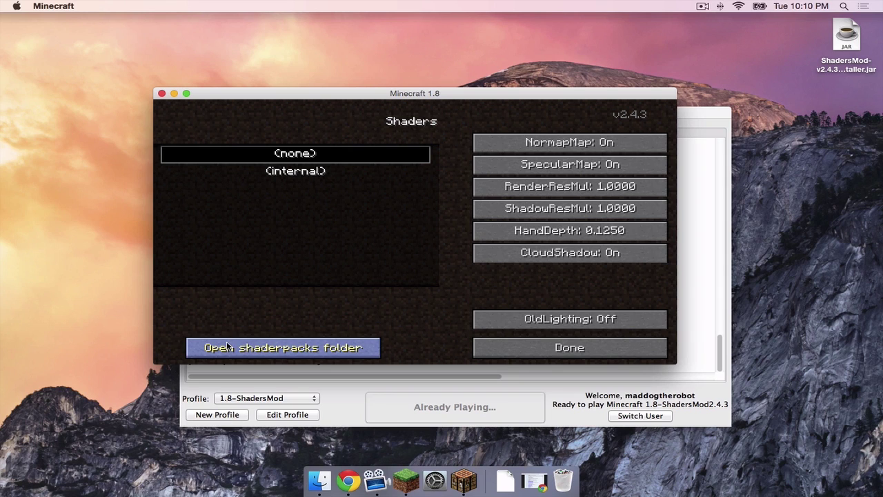
left_click(295, 348)
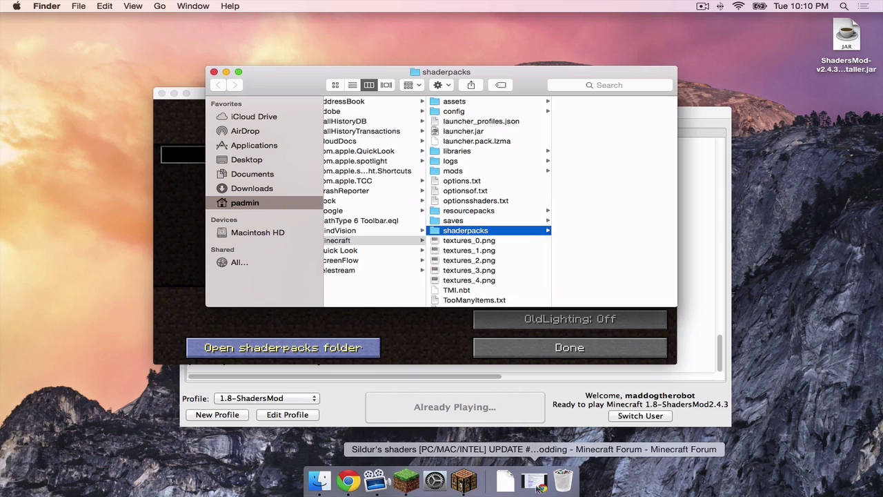
Step: Drop the Sildurs Vibrant shaders 1.053 Lite zip into shaderpacks and select it in the Shaders menu
left_click(510, 483)
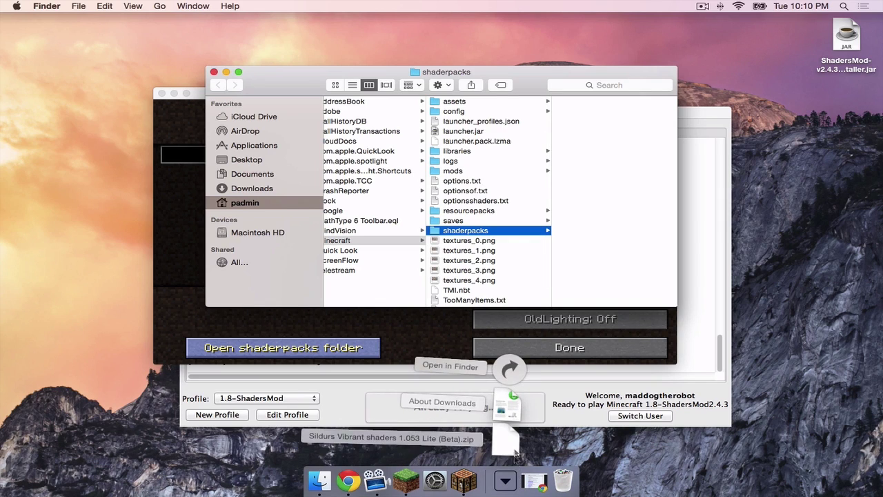
left_click_drag(506, 448, 595, 176)
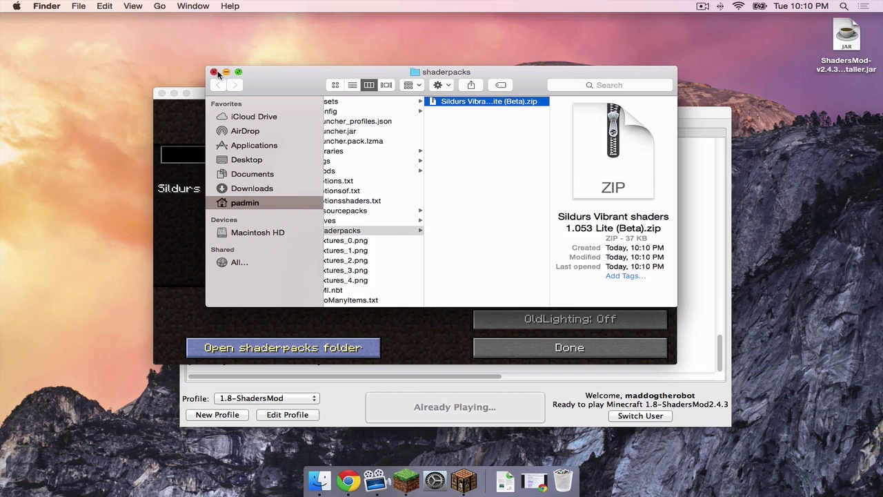
left_click(213, 72)
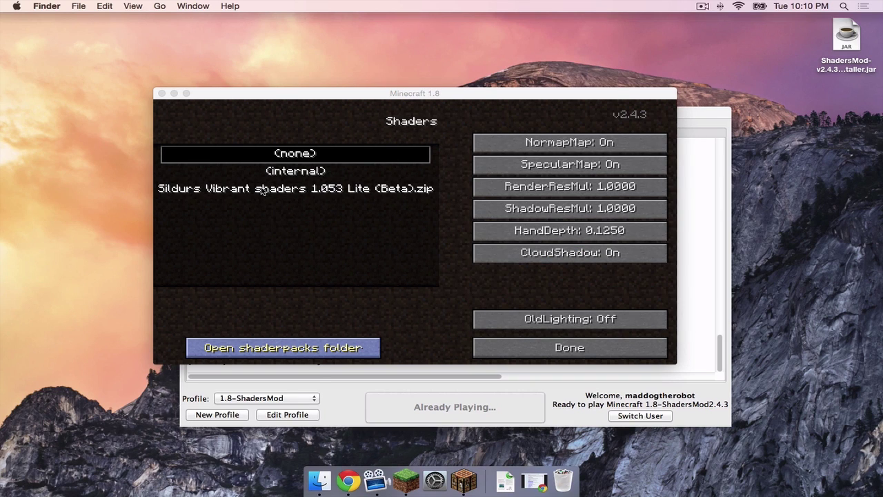
left_click(263, 189)
left_click(238, 190)
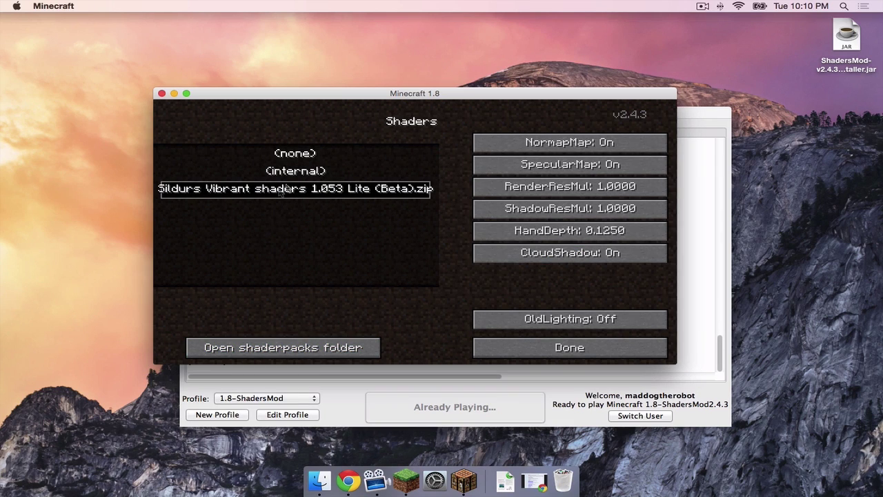
Step: Confirm the Sildurs shader choice and load the singleplayer New World
left_click(532, 351)
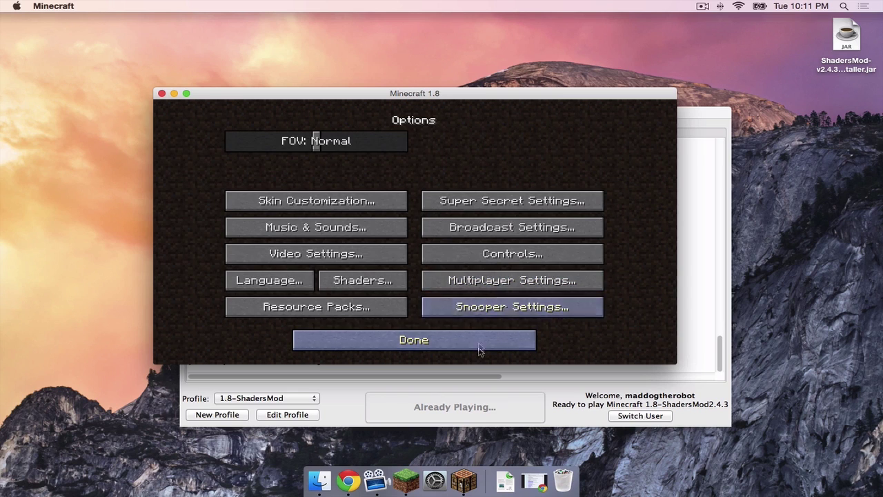
left_click(442, 345)
left_click(354, 223)
double_click(351, 171)
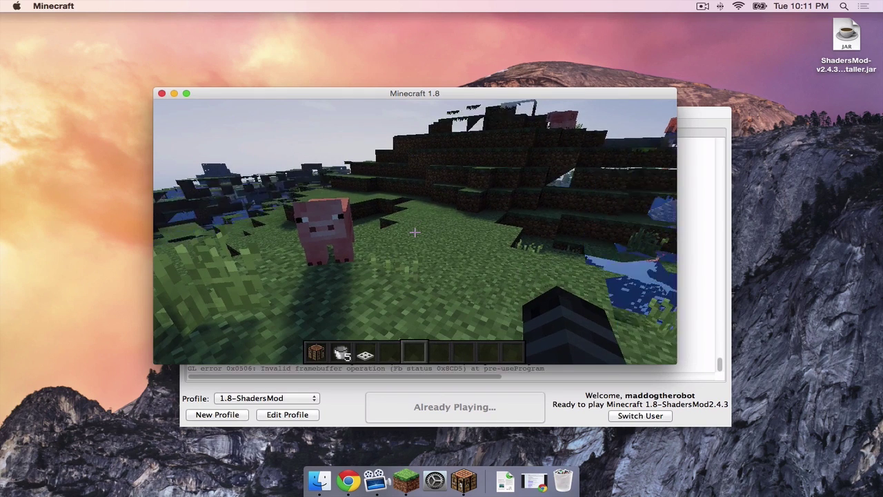
Step: Walk around the shaded terrain with A and W, then pause the game with Esc
mouse_move(414, 233)
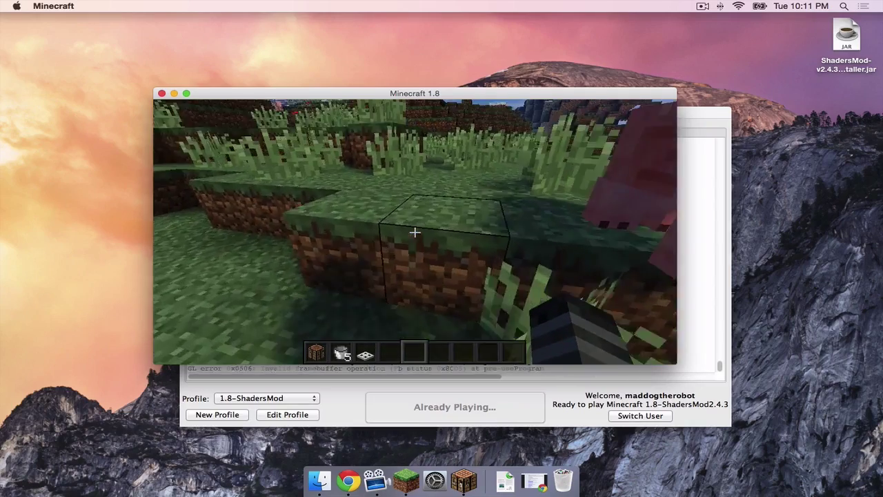
key("a")
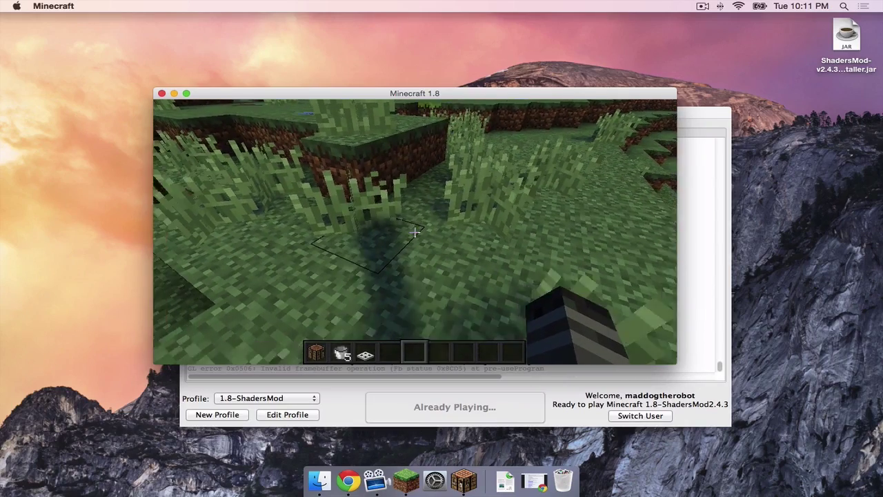
key("w")
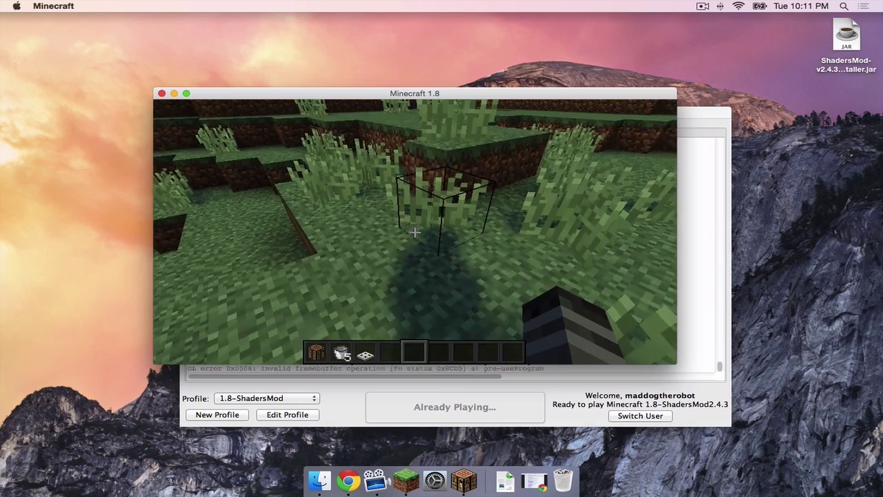
key("w")
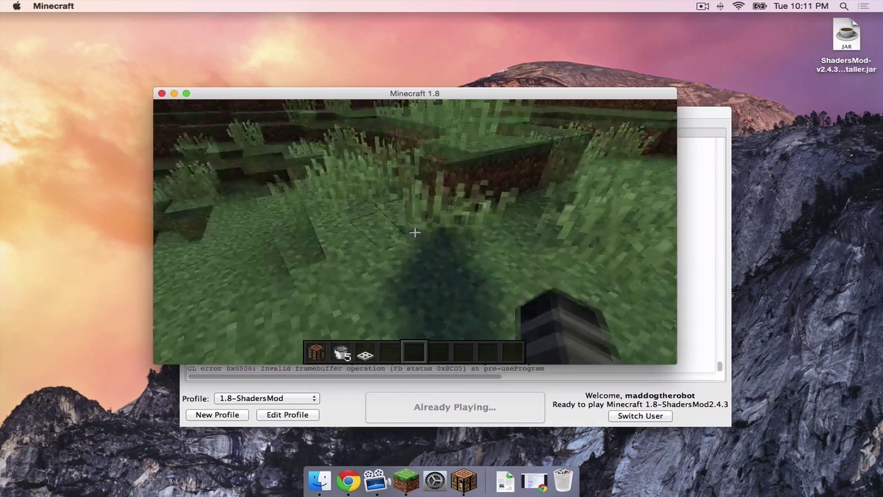
key("w")
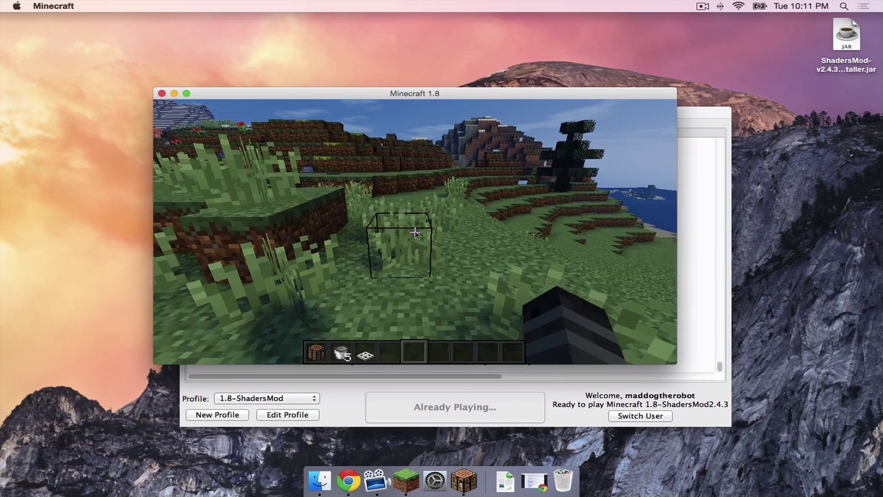
key("Escape")
left_click(426, 289)
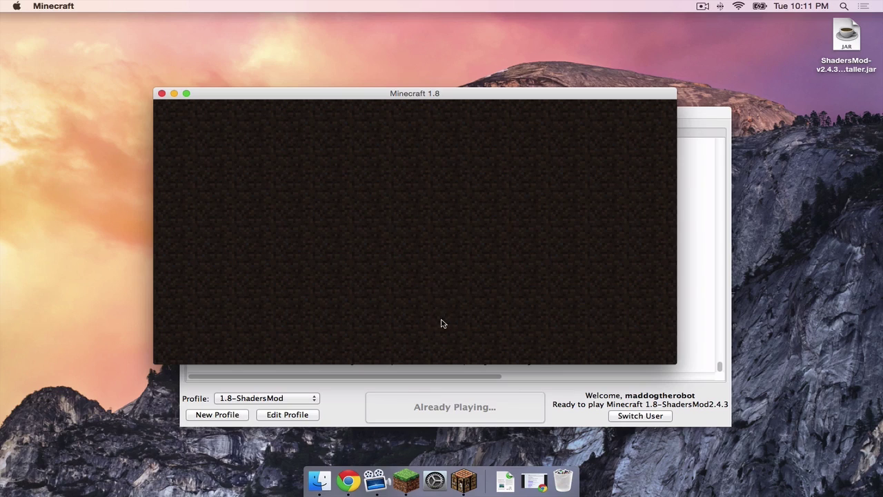